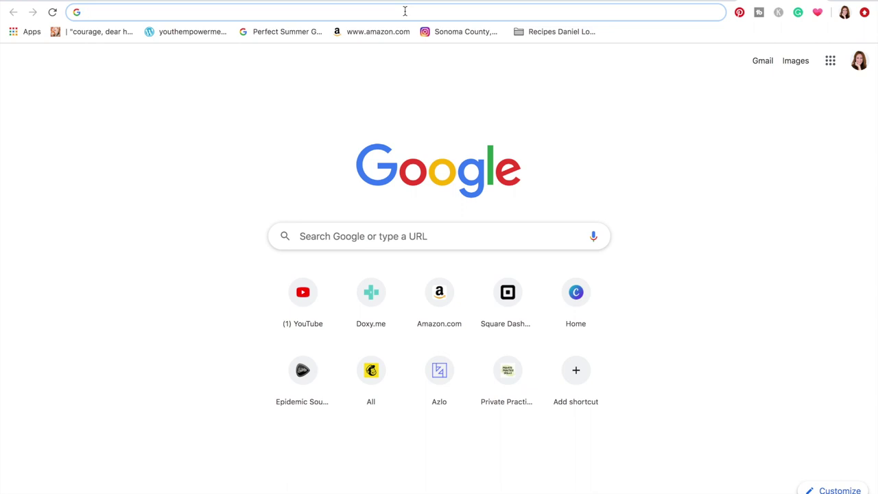
# Load keywordseverywhere.com in the Chrome address bar
pyautogui.write('keywordseve')
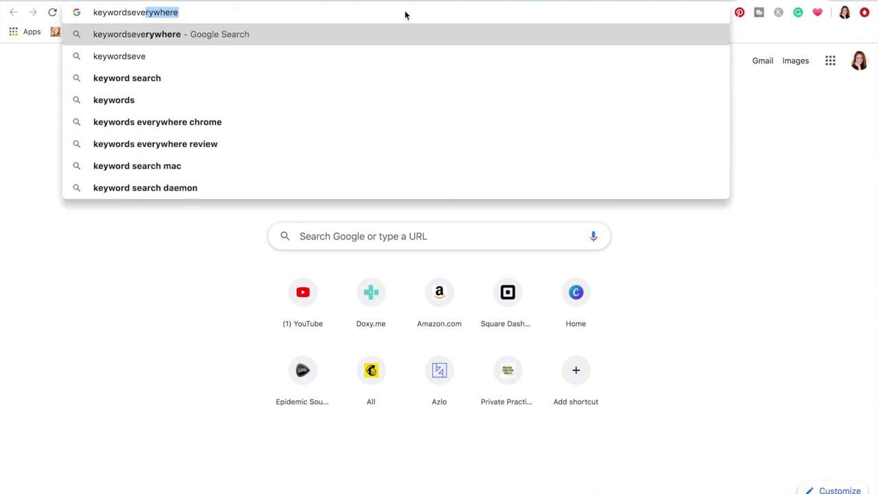
pyautogui.write('rywhere.c')
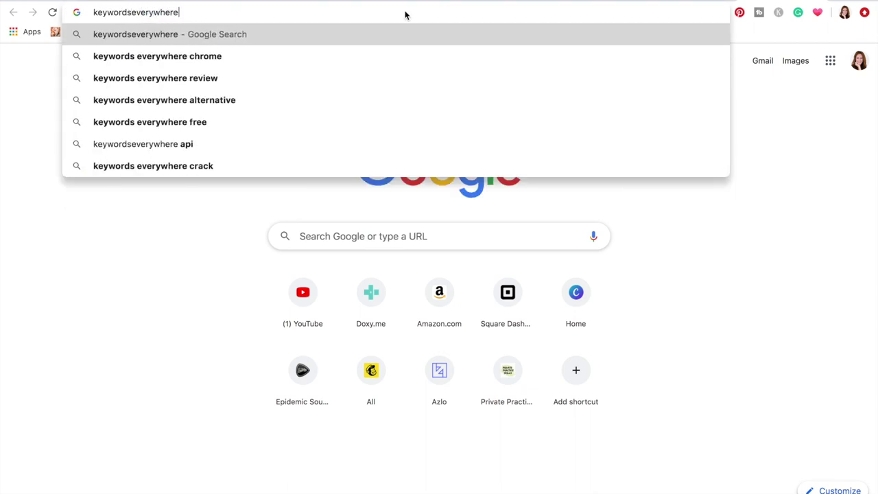
pyautogui.write('om')
pyautogui.press('Return')
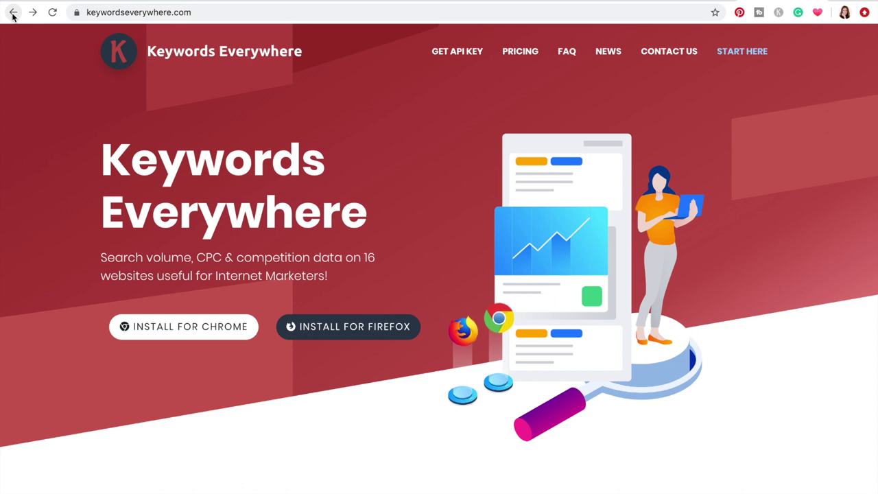
# Browse the Keywords Everywhere Buy Credits pricing packages
pyautogui.click(521, 54)
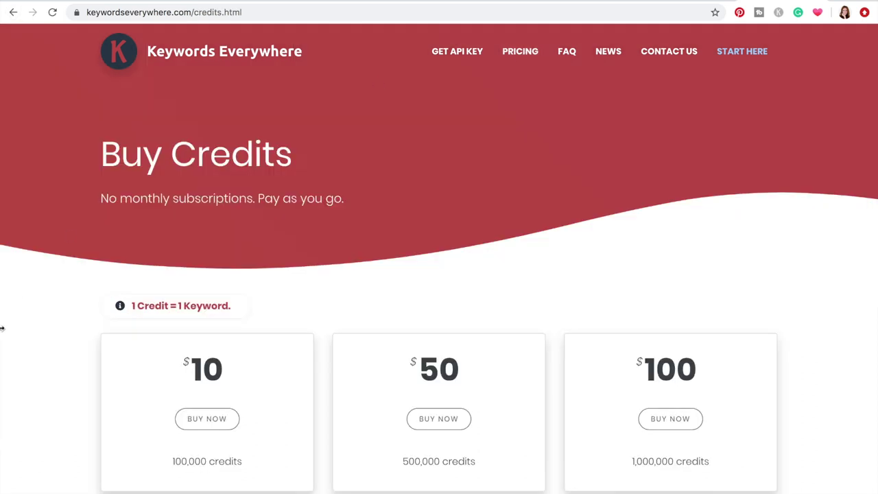
pyautogui.scroll(-5, 46, 344)
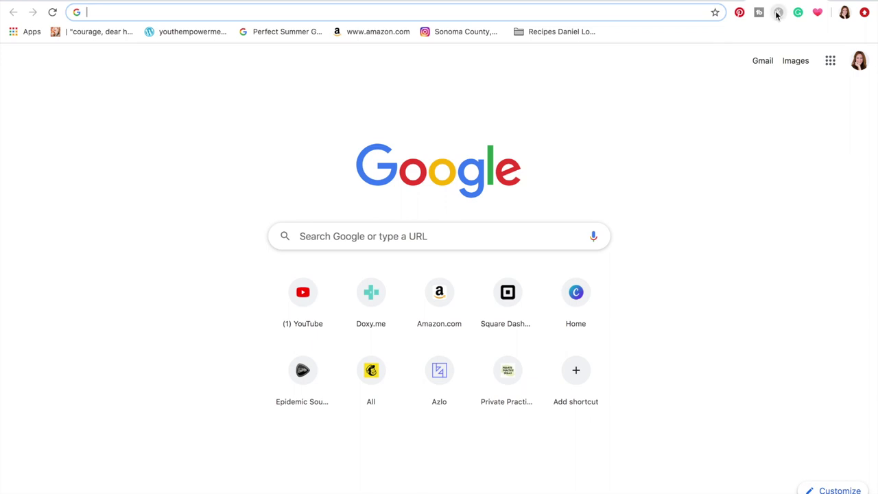
# Switch the Keywords Everywhere extension on from its toolbar popup
pyautogui.click(779, 14)
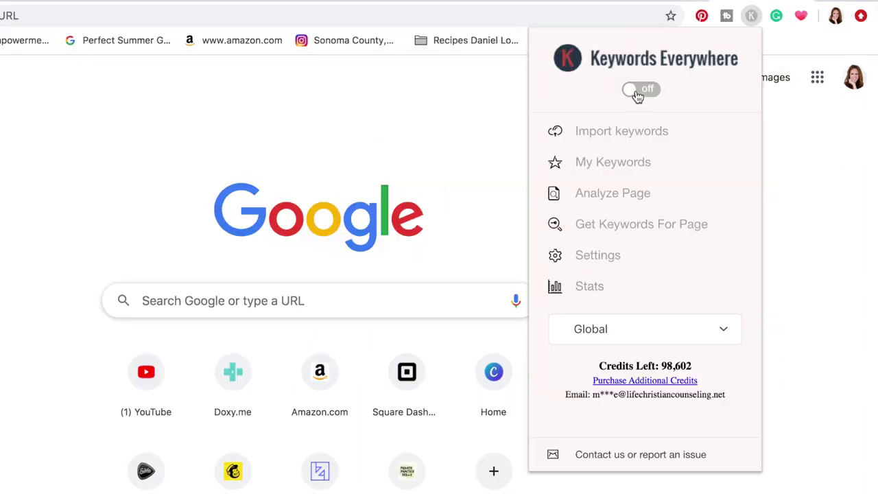
pyautogui.click(632, 99)
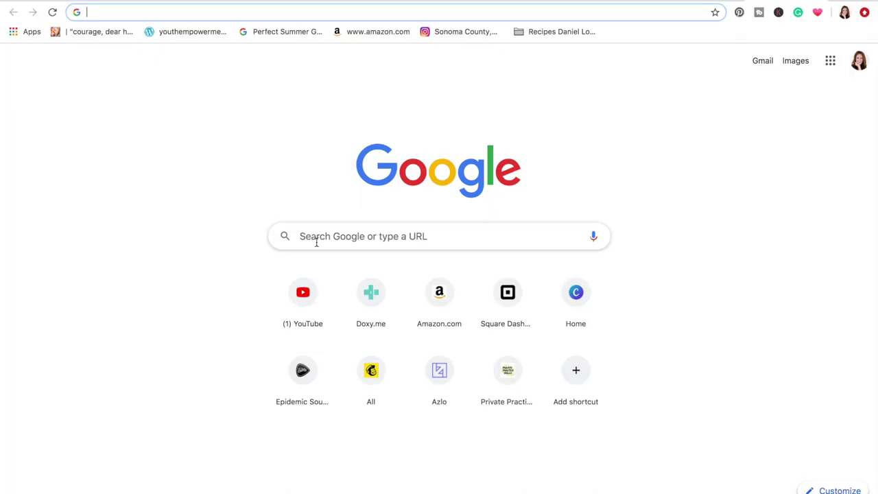
# Search Google for 'coffee shop downtown san jose'
pyautogui.write('coffe')
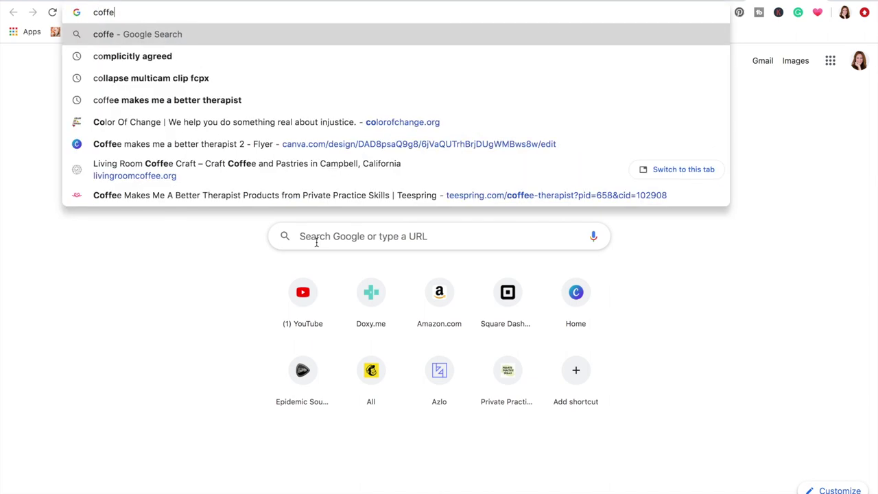
pyautogui.write('e shop do')
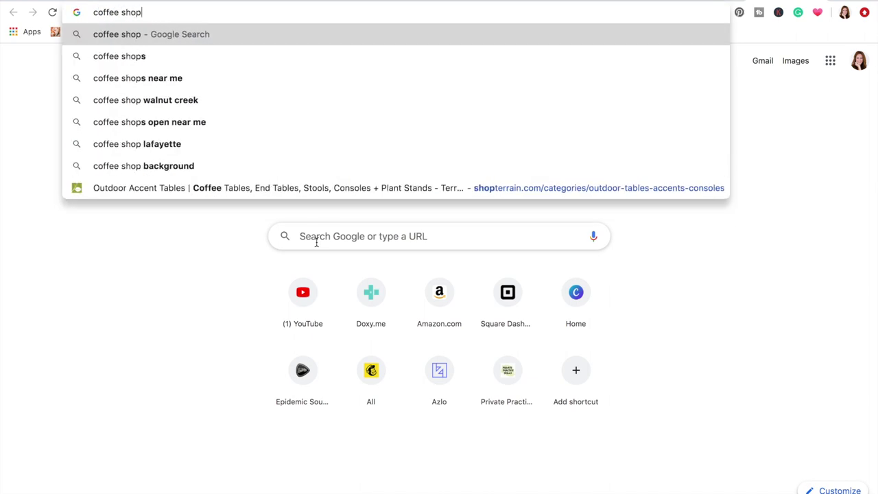
pyautogui.write('wntown san jose')
pyautogui.press('Return')
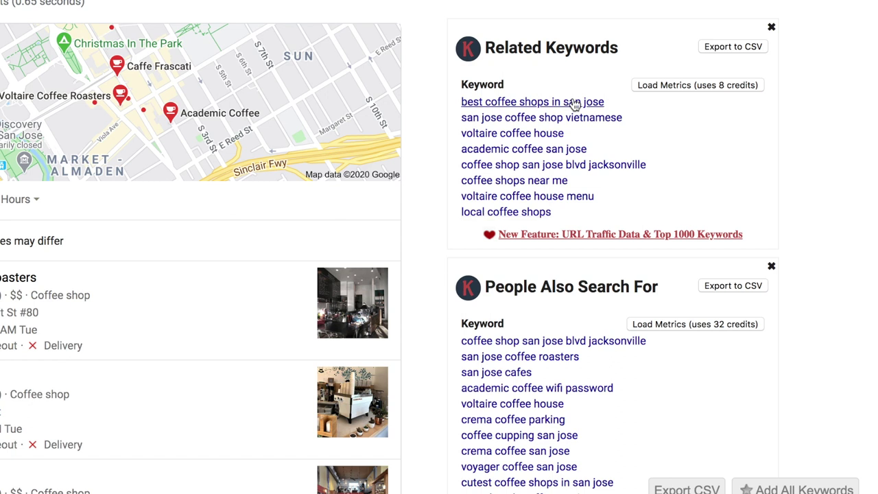
# Load Related Keywords metrics for the coffee shop search, led by 'coffee shops near me' at 170,000
pyautogui.click(671, 87)
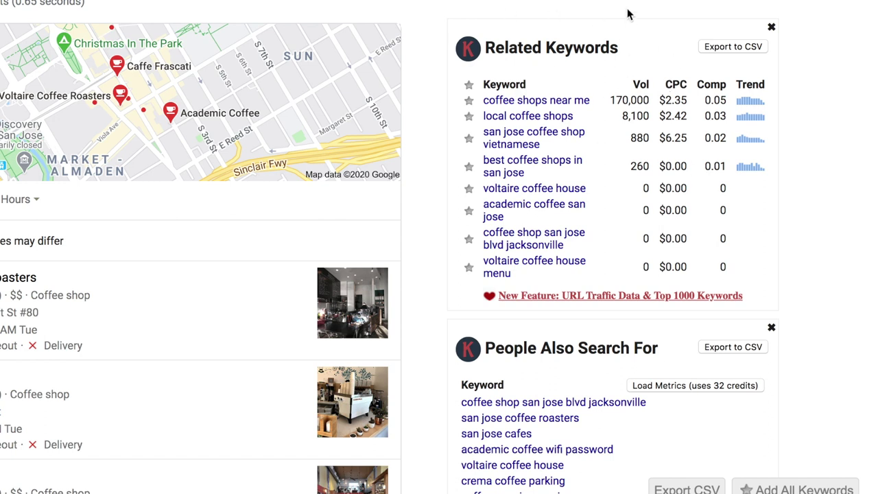
pyautogui.scroll(-3, 831, 64)
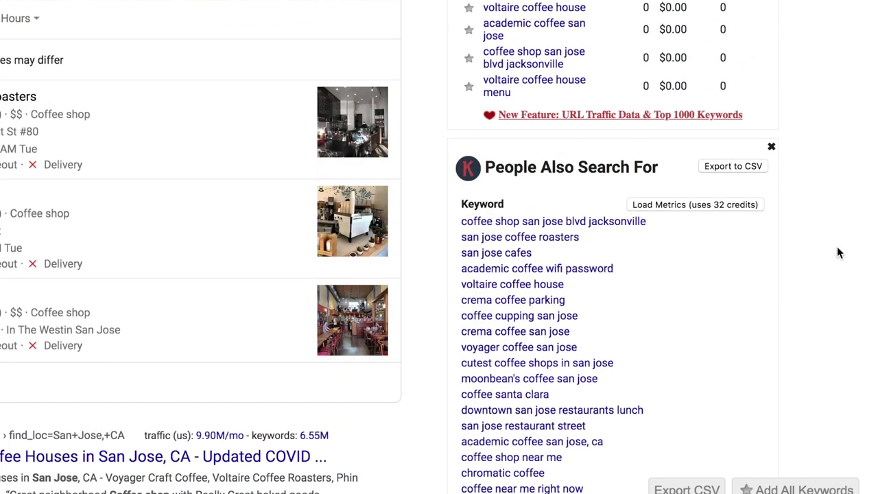
pyautogui.scroll(-3, 838, 247)
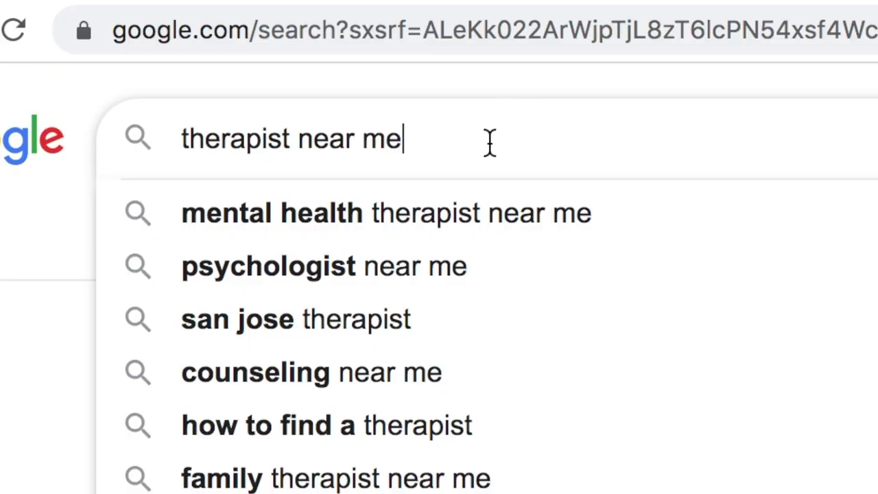
# Replace the search query with 'anxiety therapist san jose' and run it
pyautogui.moveTo(488, 141); pyautogui.dragTo(177, 108)
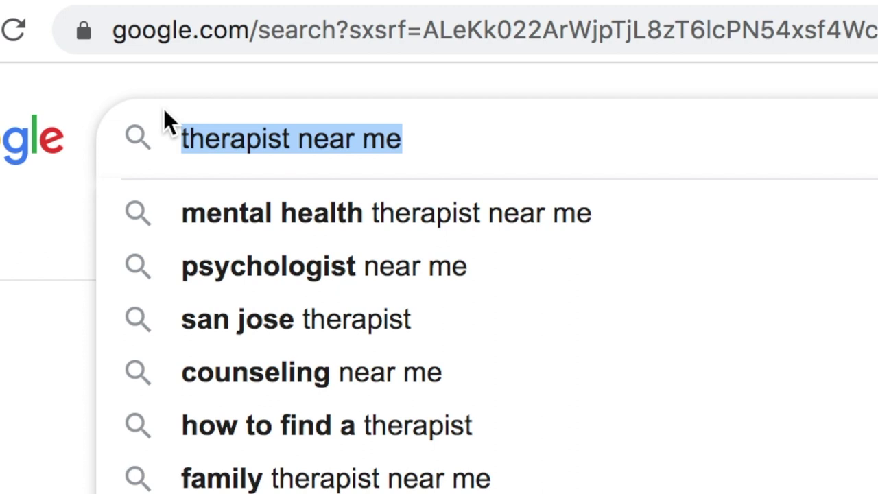
pyautogui.write('anxiety therapist s')
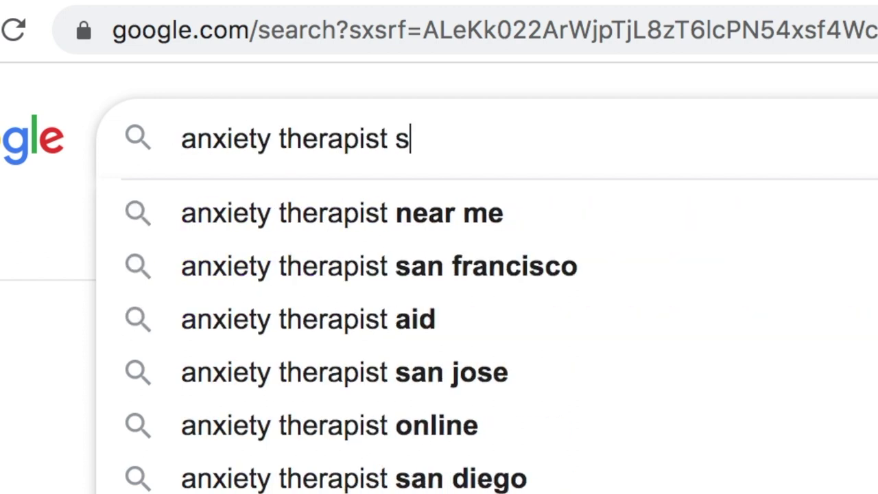
pyautogui.write('n j')
pyautogui.press('BackSpace')
pyautogui.press('BackSpace')
pyautogui.press('BackSpace')
pyautogui.write('an jose')
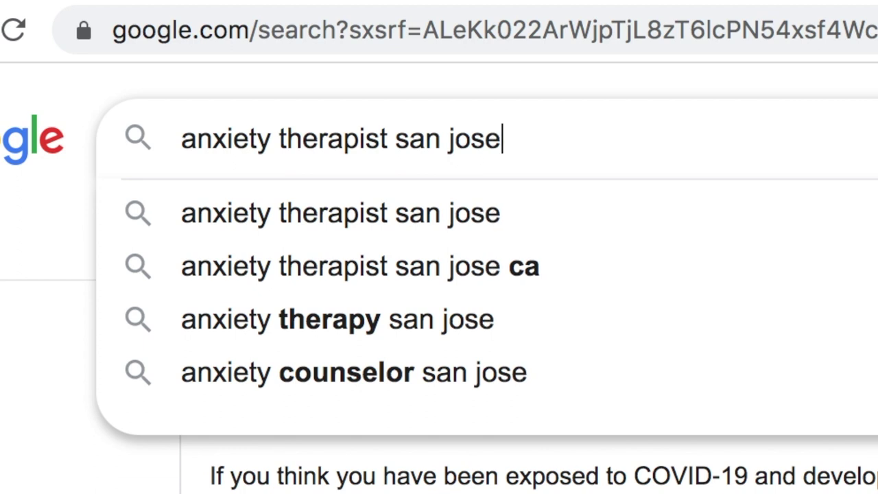
pyautogui.press('Return')
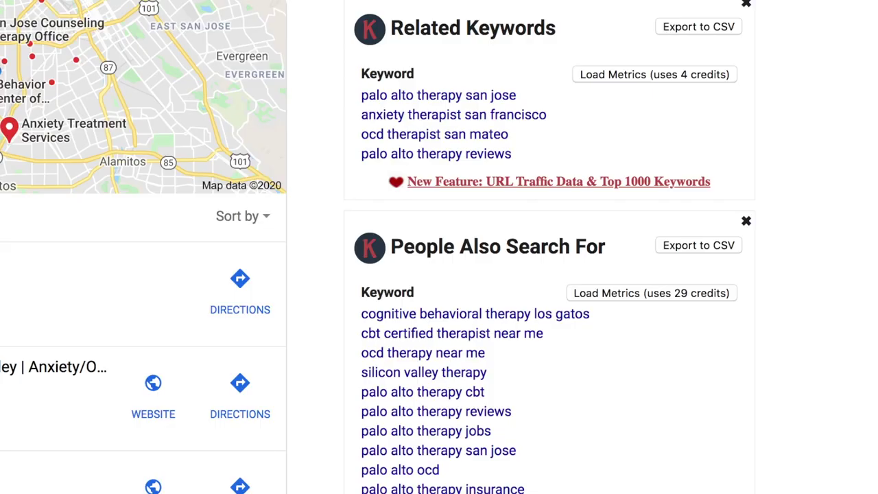
# Load People Also Search For metrics (29 credits), topped by 'ocd therapy near me' at 2,400
pyautogui.click(622, 293)
pyautogui.scroll(-3, 817, 196)
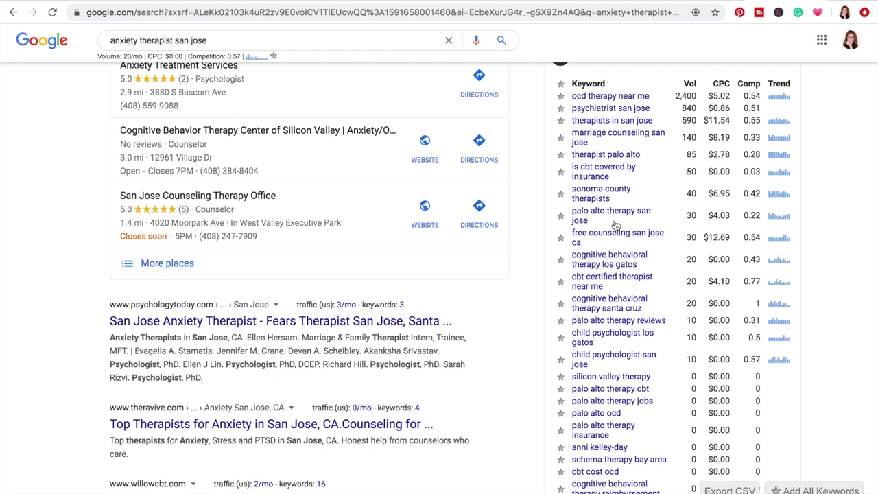
pyautogui.click(645, 135)
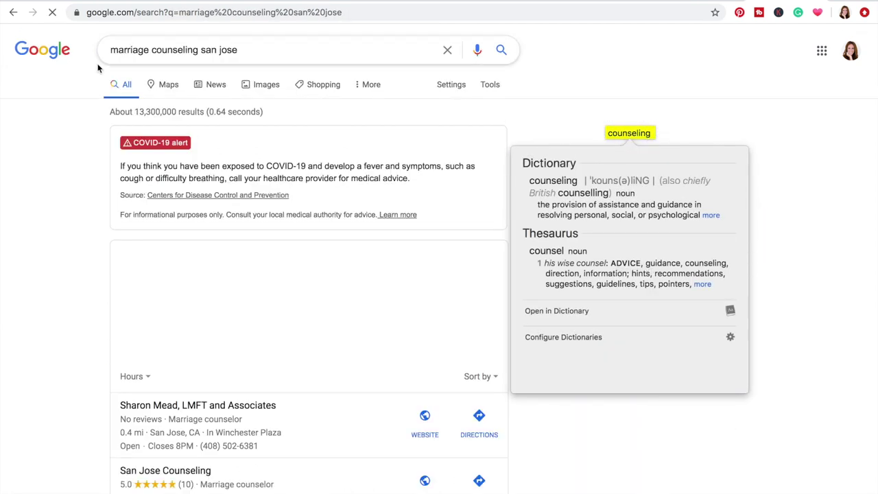
pyautogui.scroll(-3, 74, 175)
pyautogui.scroll(-6, 75, 178)
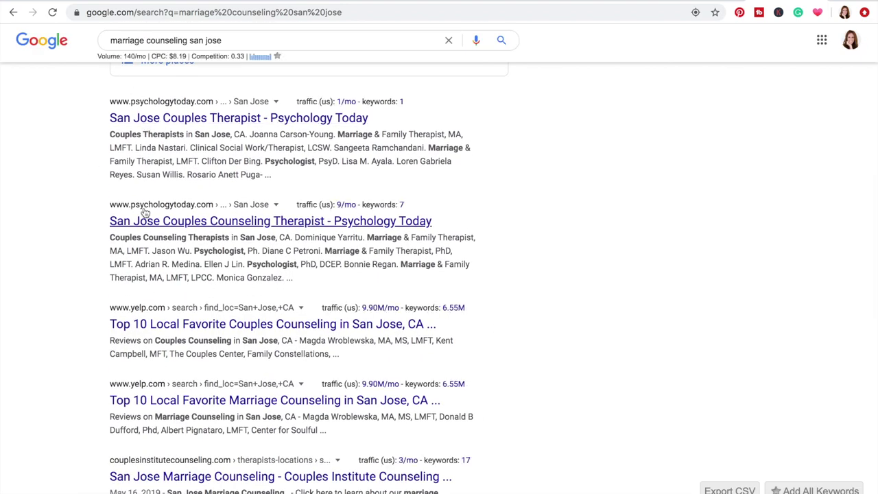
pyautogui.scroll(-3, 97, 333)
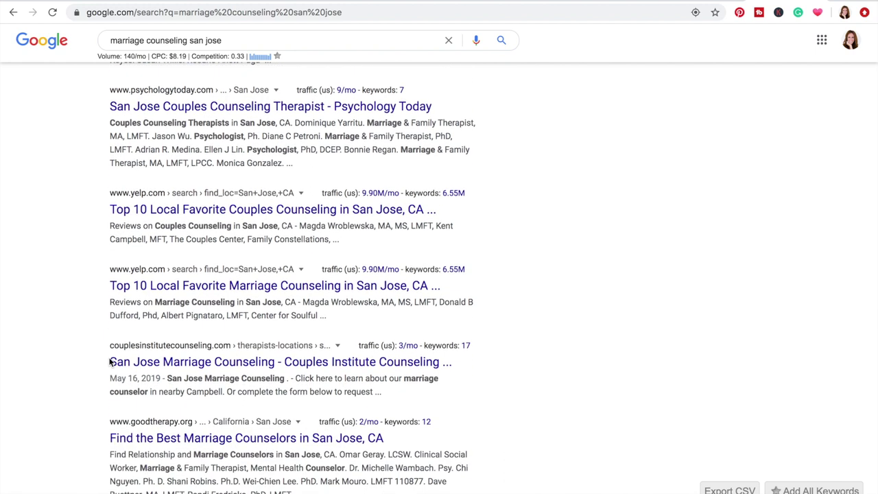
pyautogui.scroll(-7, 96, 411)
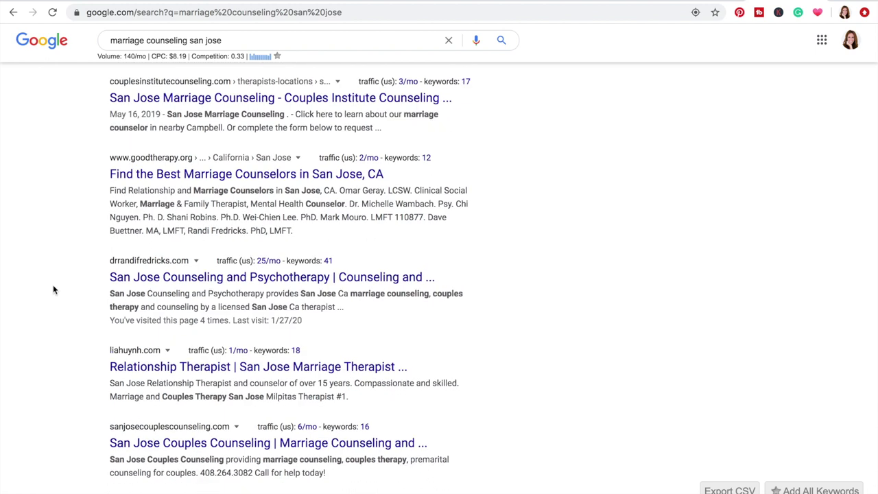
pyautogui.scroll(-1, 88, 341)
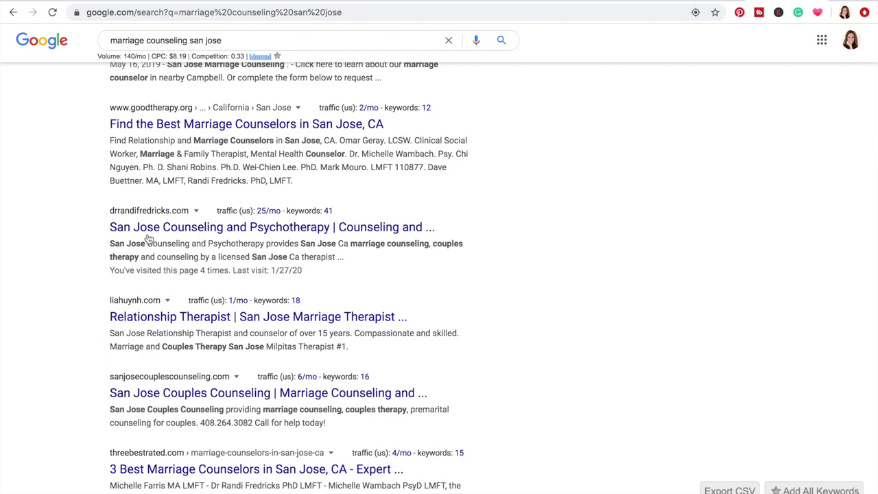
pyautogui.scroll(-1, 98, 353)
pyautogui.scroll(5, 46, 333)
pyautogui.scroll(-7, 46, 332)
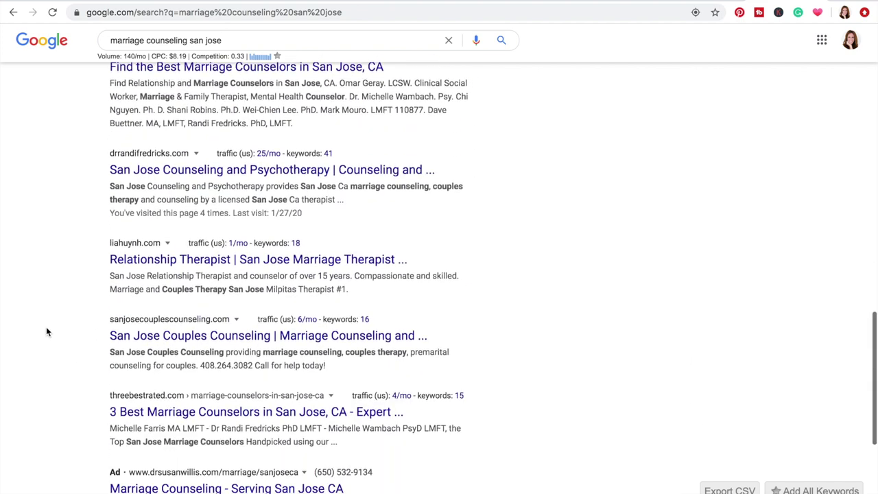
pyautogui.scroll(-3, 46, 332)
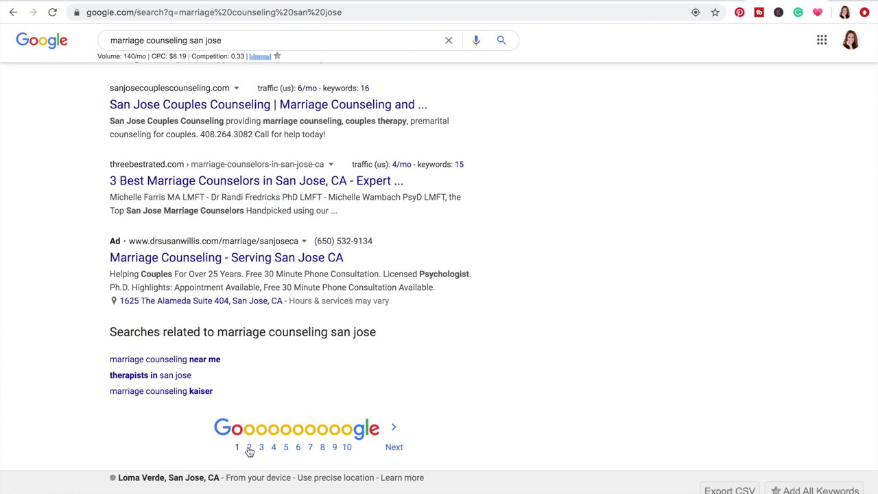
# Browse page 2 of marriage counseling san jose results, showing 0–16/mo site traffic
pyautogui.click(249, 447)
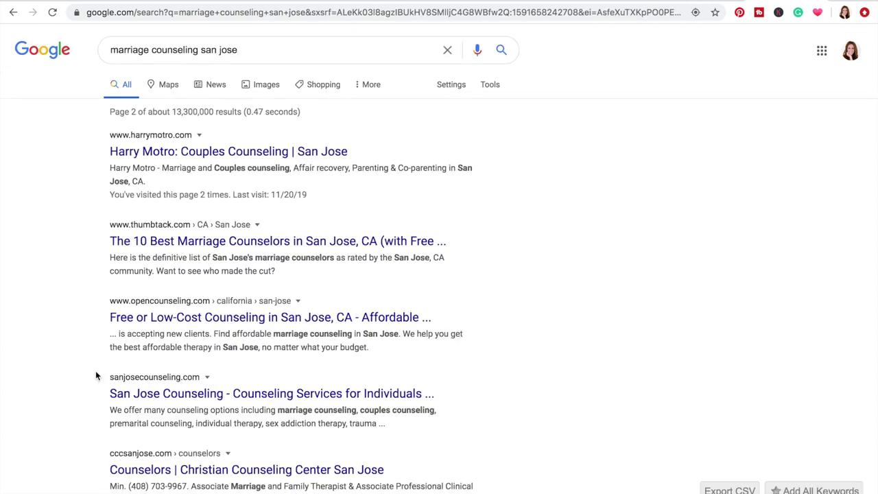
pyautogui.scroll(-1, 63, 274)
pyautogui.scroll(-3, 63, 278)
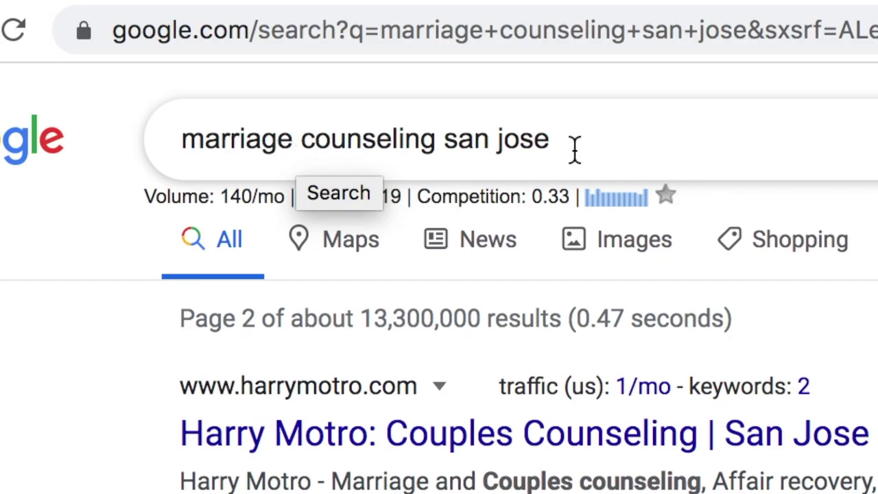
# Drop 'san jose' from the query and search for 'marriage counseling'
pyautogui.click(247, 53)
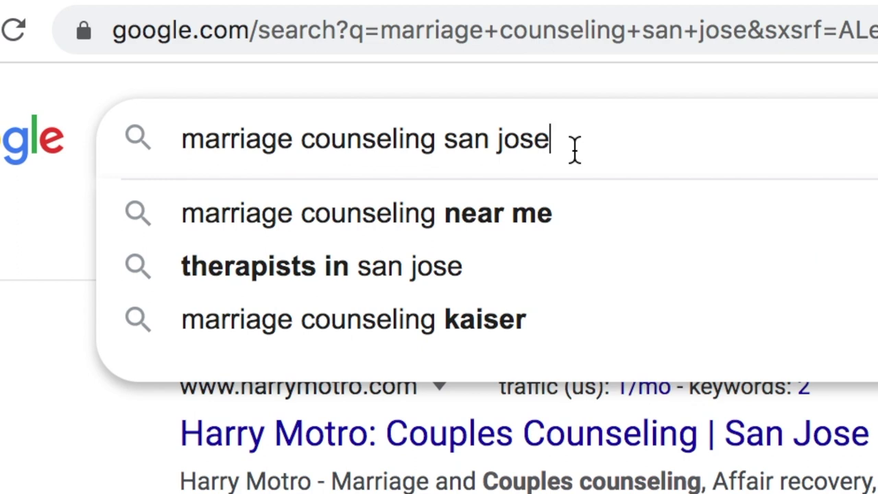
pyautogui.tripleClick(540, 133)
pyautogui.moveTo(549, 137); pyautogui.dragTo(439, 128)
pyautogui.press('BackSpace')
pyautogui.press('Return')
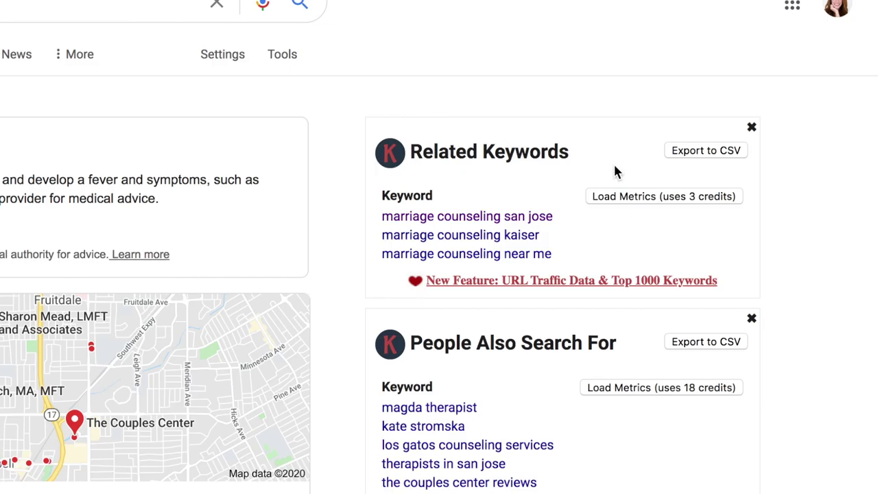
pyautogui.scroll(-3, 774, 166)
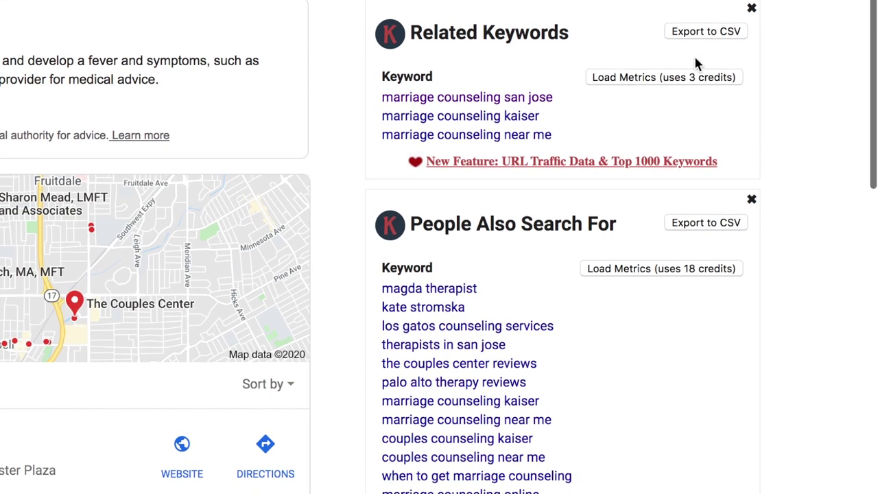
# Load metrics for both marriage counseling keyword lists, then search 'marriage counseling questions'
pyautogui.click(681, 80)
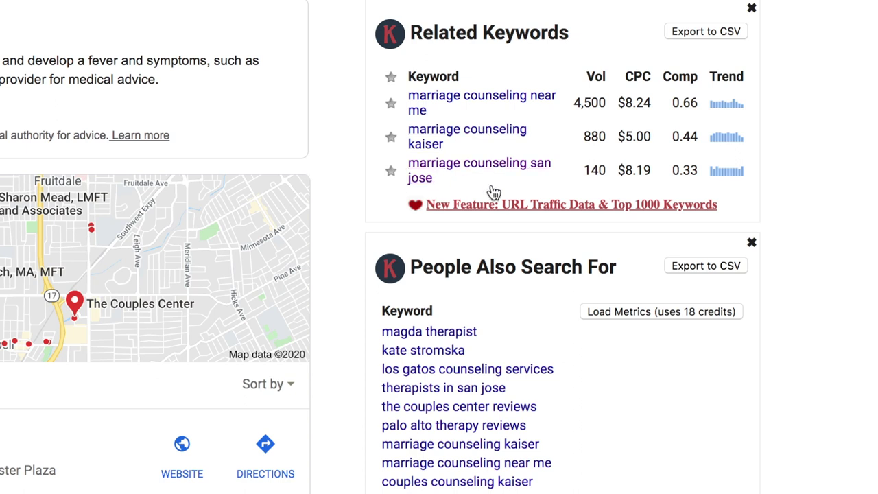
pyautogui.scroll(-5, 699, 242)
pyautogui.click(652, 145)
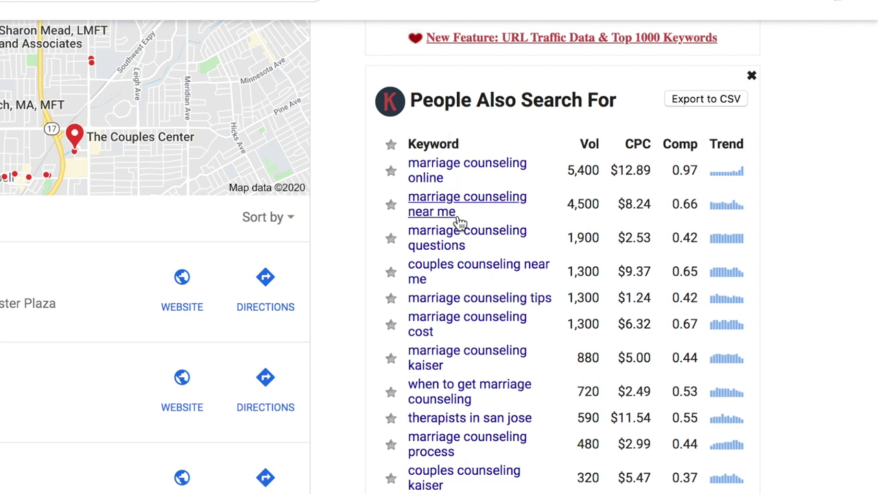
pyautogui.click(505, 243)
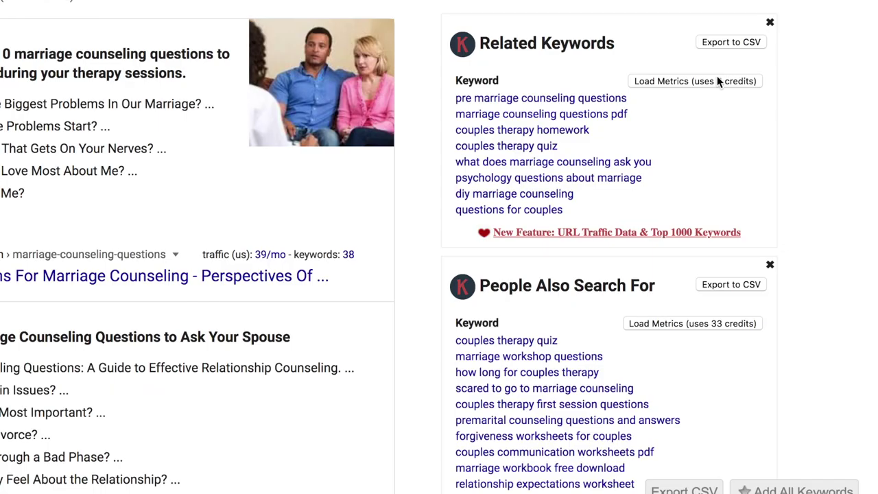
# Load Keywords Everywhere metrics for the related keywords of the marriage counseling questions search
pyautogui.click(751, 178)
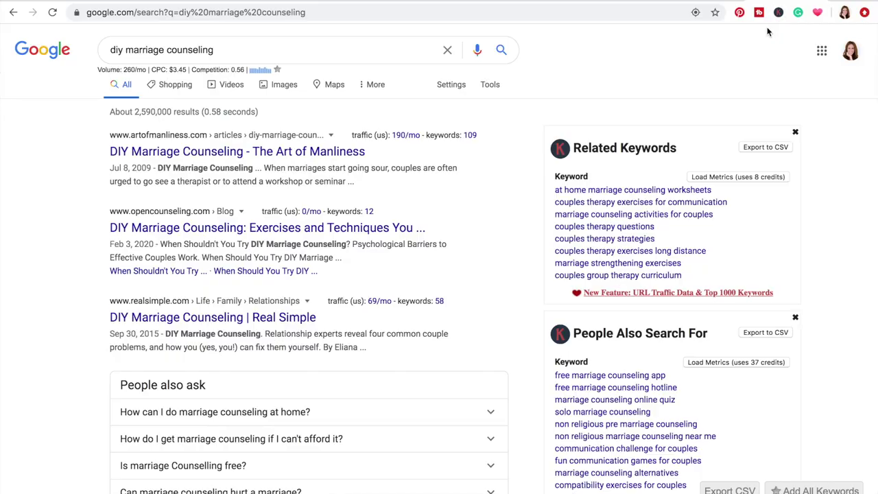
# Toggle the Keywords Everywhere extension off and start a new Incognito window from the File menu
pyautogui.click(778, 13)
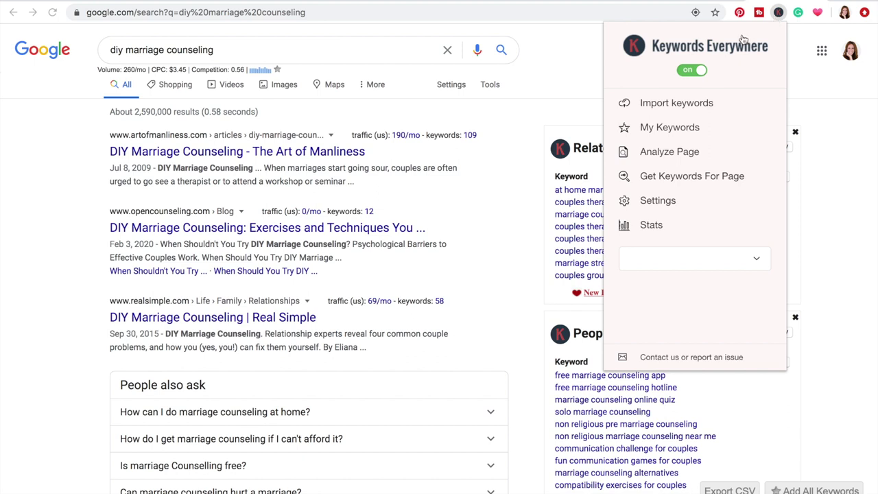
pyautogui.click(695, 70)
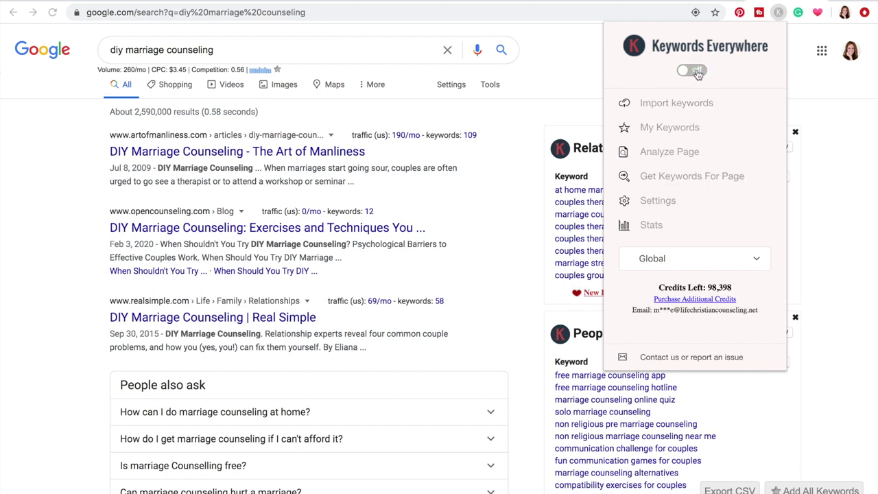
pyautogui.click(566, 75)
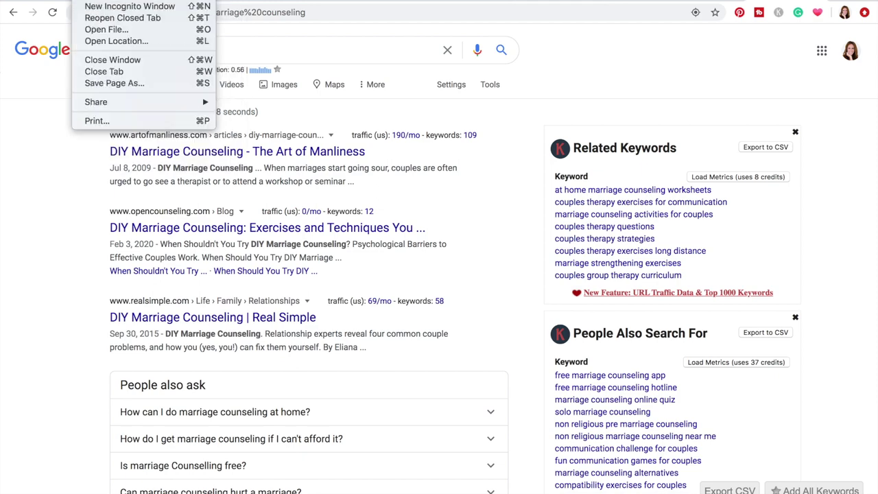
pyautogui.click(105, 6)
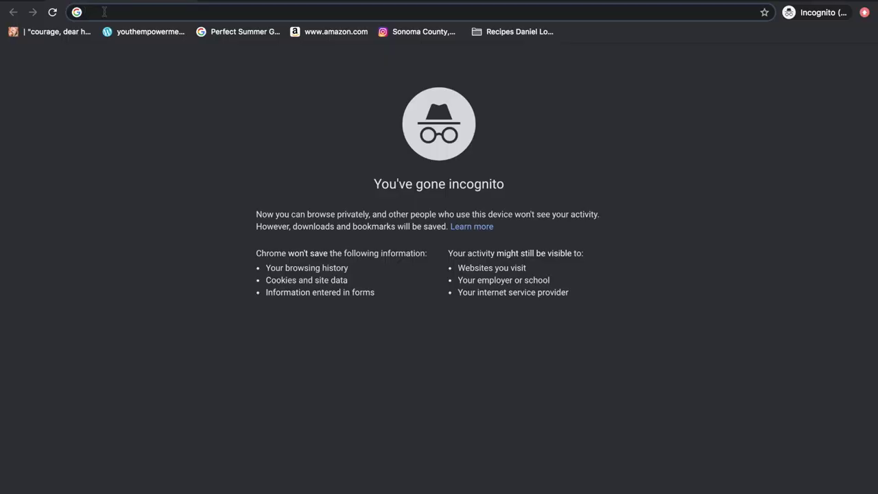
# Search 'start a private practice' in Incognito and scroll the results looking for the site's ranking
pyautogui.write('start')
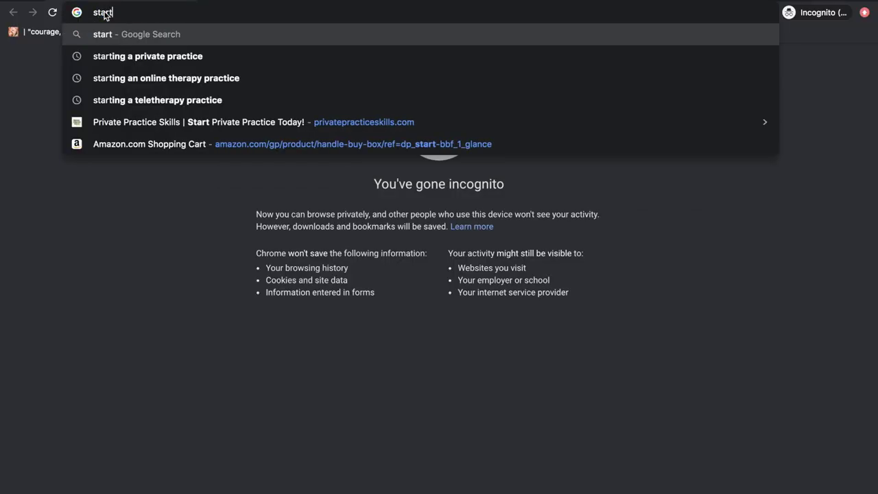
pyautogui.write(' a priva')
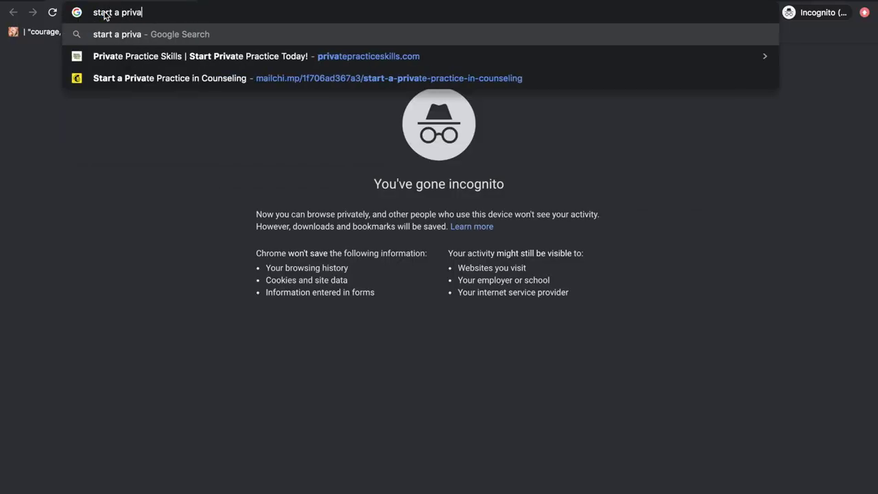
pyautogui.write('te practice')
pyautogui.press('Return')
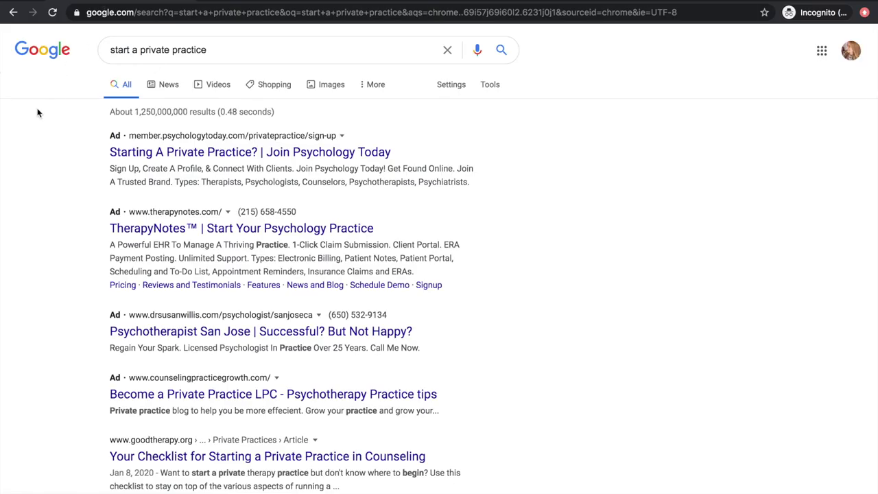
pyautogui.scroll(-6, 38, 112)
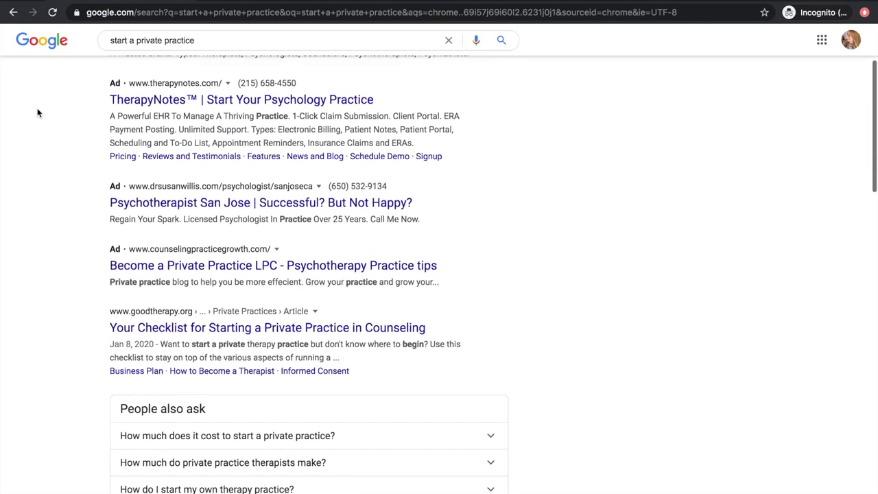
pyautogui.scroll(-2, 38, 112)
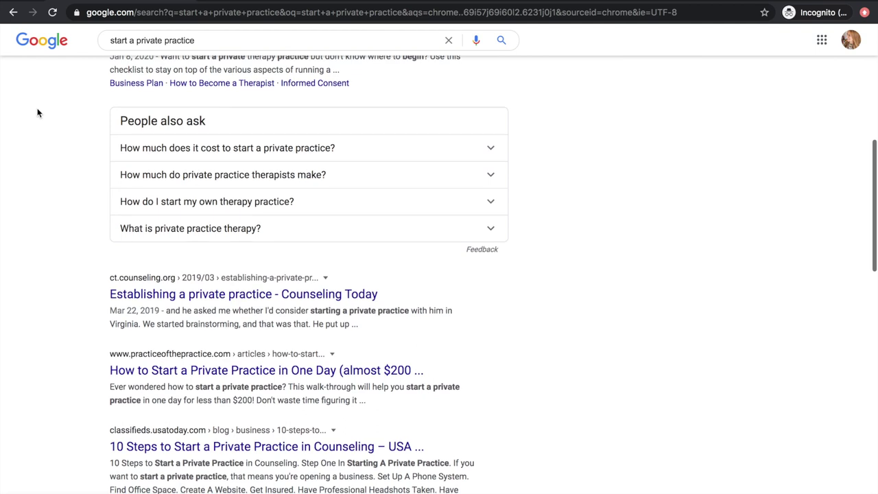
pyautogui.scroll(-2, 38, 112)
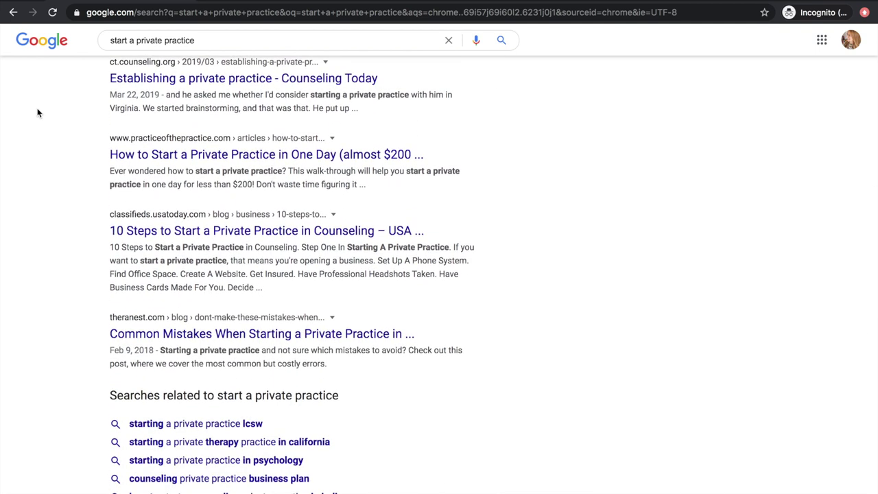
pyautogui.scroll(-3, 37, 113)
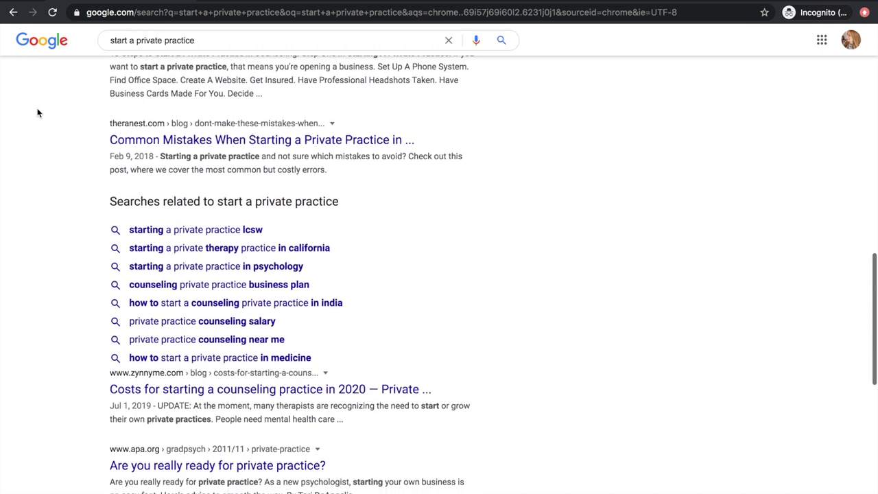
pyautogui.scroll(-4, 38, 113)
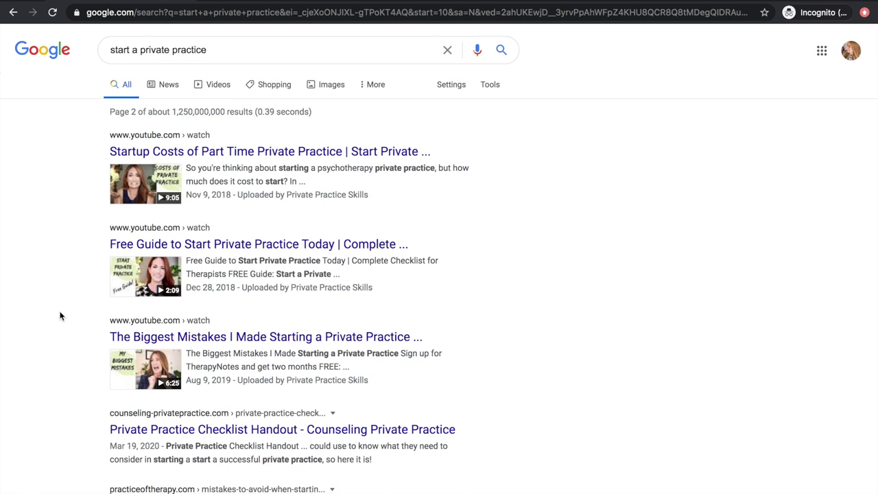
pyautogui.scroll(-5, 60, 316)
pyautogui.scroll(-10, 60, 315)
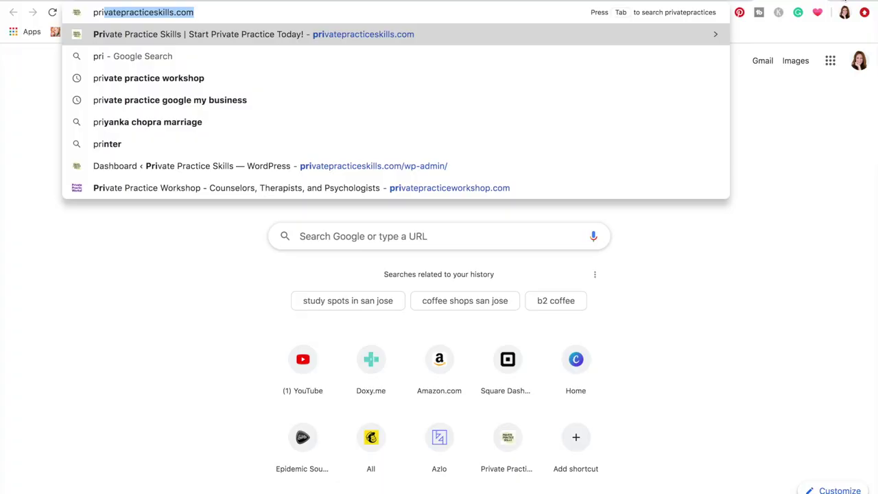
# Open privatepracticeskills.com/wp-admin and view the Site Kit Dashboard's Site Overview and Search Funnel
pyautogui.press('Right')
pyautogui.write('/wp')
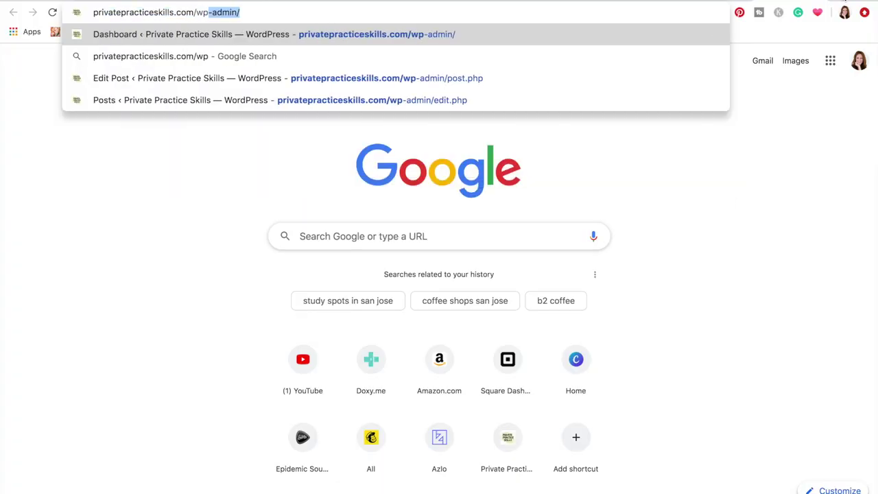
pyautogui.press('Return')
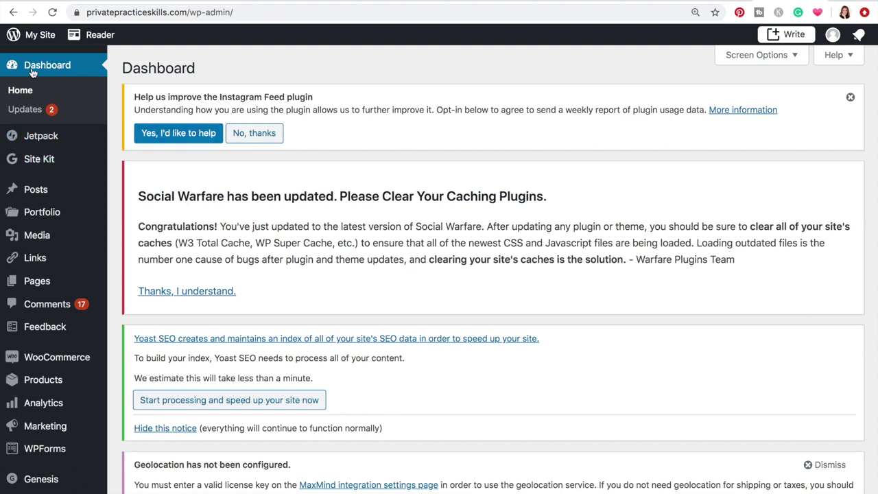
pyautogui.moveTo(43, 161)
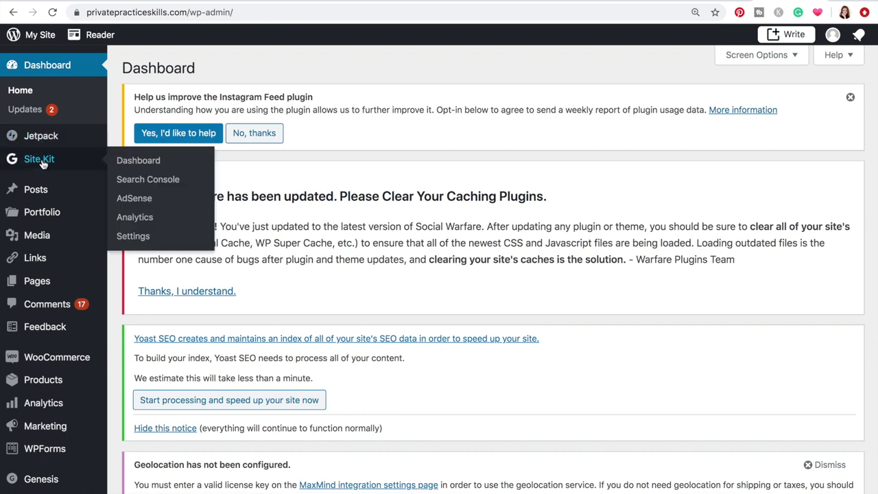
pyautogui.click(131, 166)
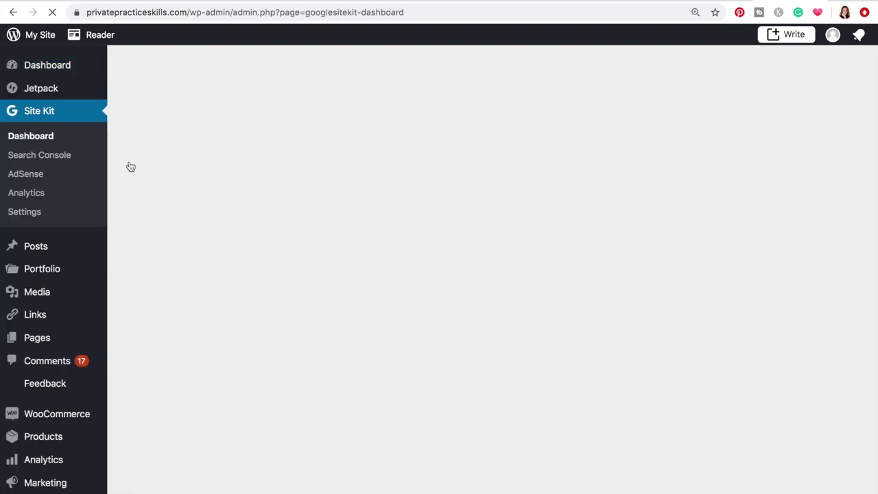
pyautogui.scroll(-5, 663, 122)
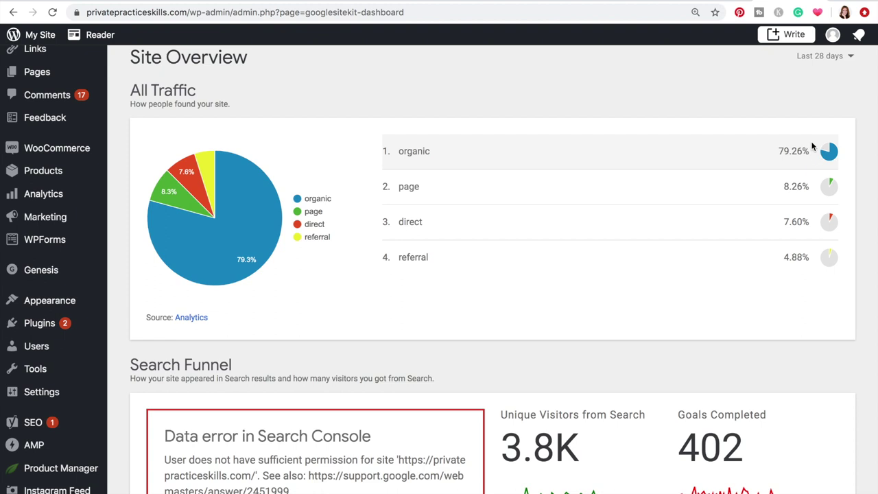
pyautogui.scroll(-5, 574, 165)
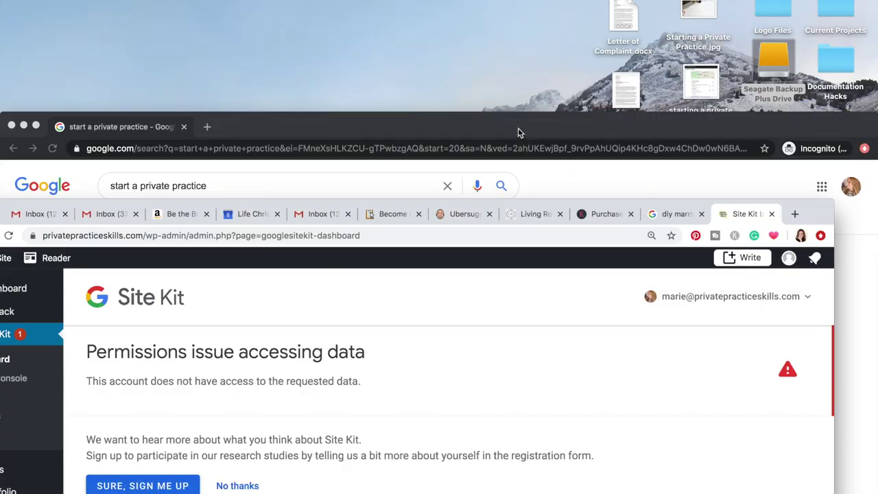
# Search 'sample rate increase letter for clients' in a new incognito tab
pyautogui.click(518, 128)
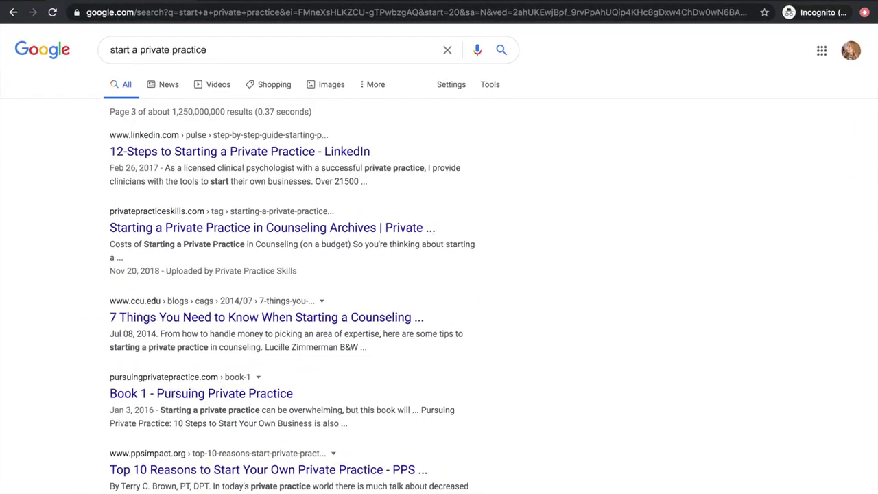
pyautogui.press('super+t')
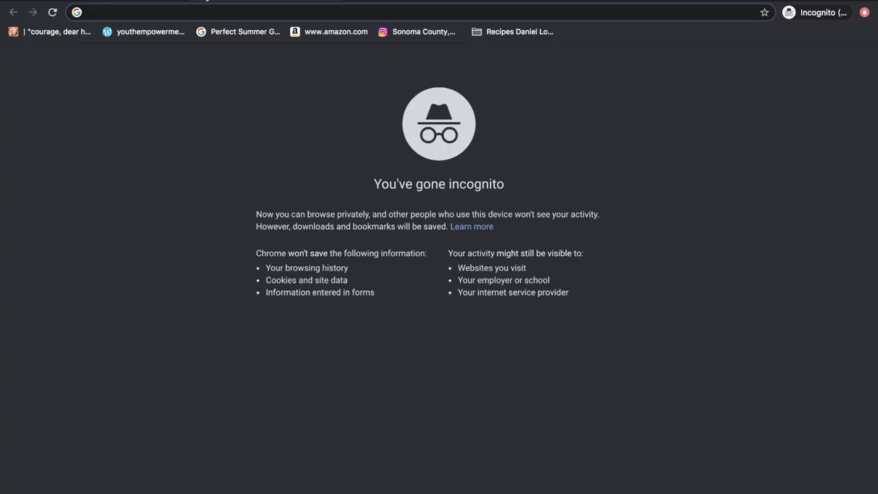
pyautogui.write('sam')
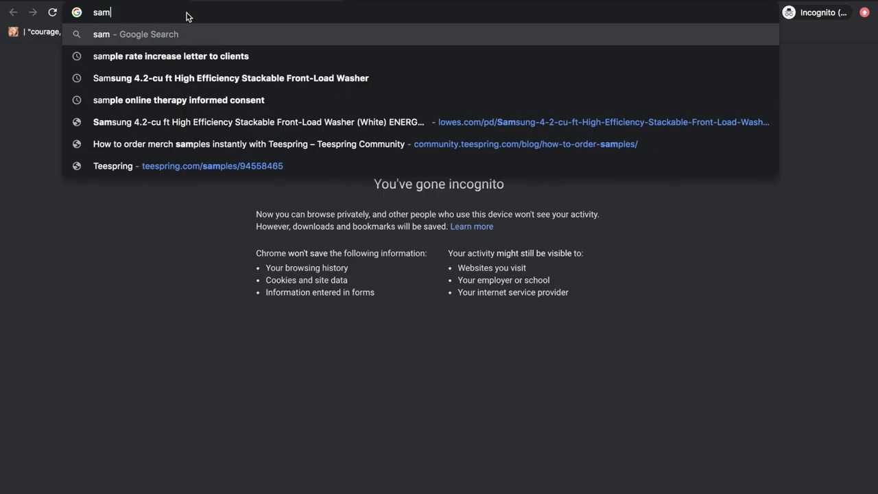
pyautogui.write('ple r')
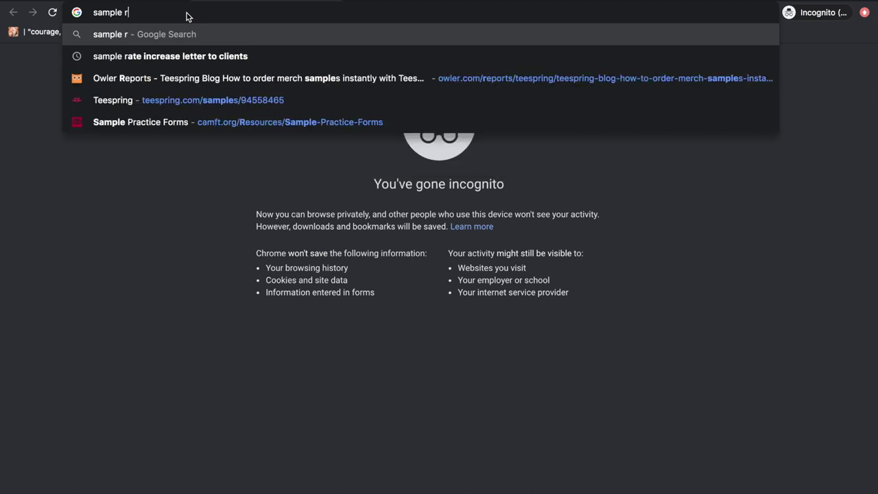
pyautogui.write('ate increase ')
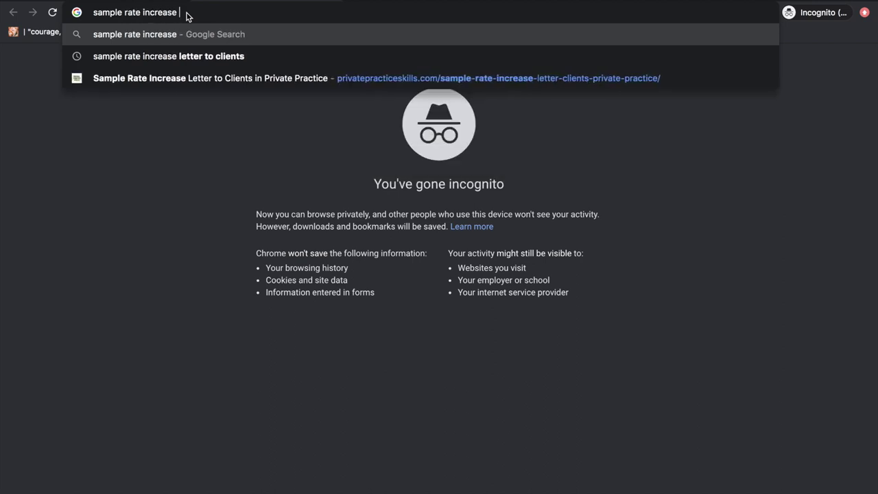
pyautogui.write('letter fo')
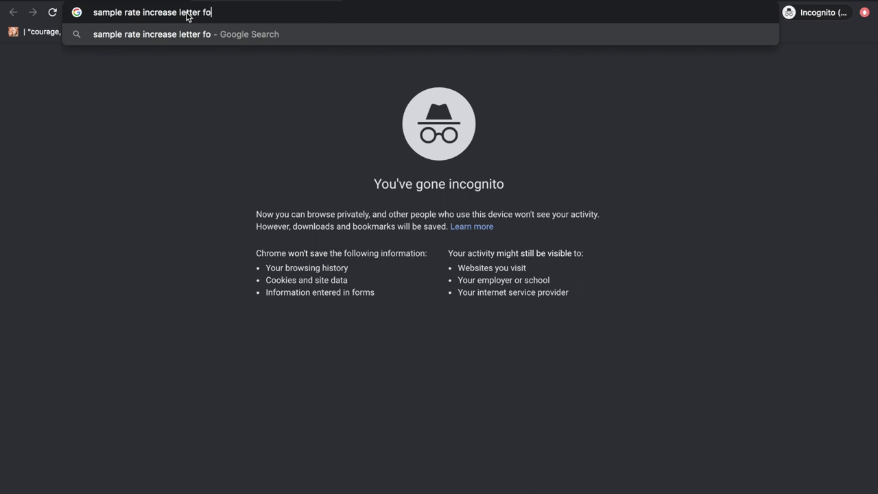
pyautogui.press('Return')
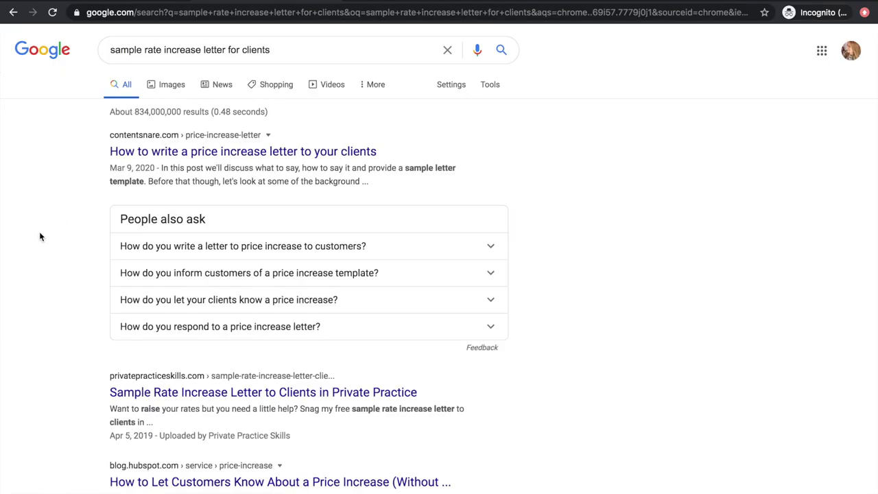
# Open the privatepracticeskills.com 'Sample Rate Increase Letter to Clients' article and scroll through it
pyautogui.scroll(-1, 39, 237)
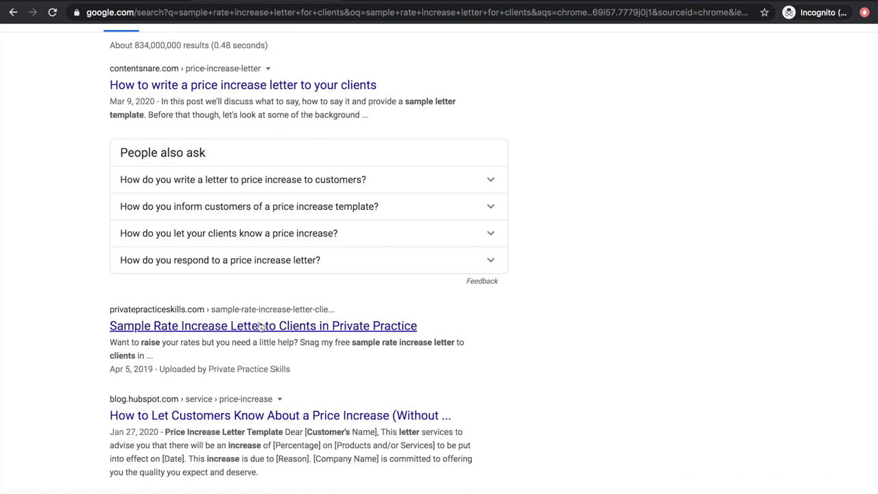
pyautogui.scroll(1, 225, 57)
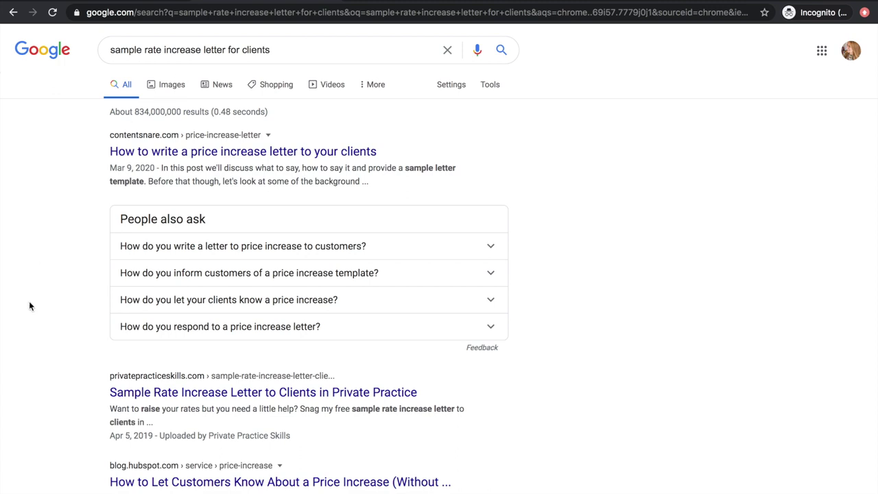
pyautogui.scroll(-1, 29, 304)
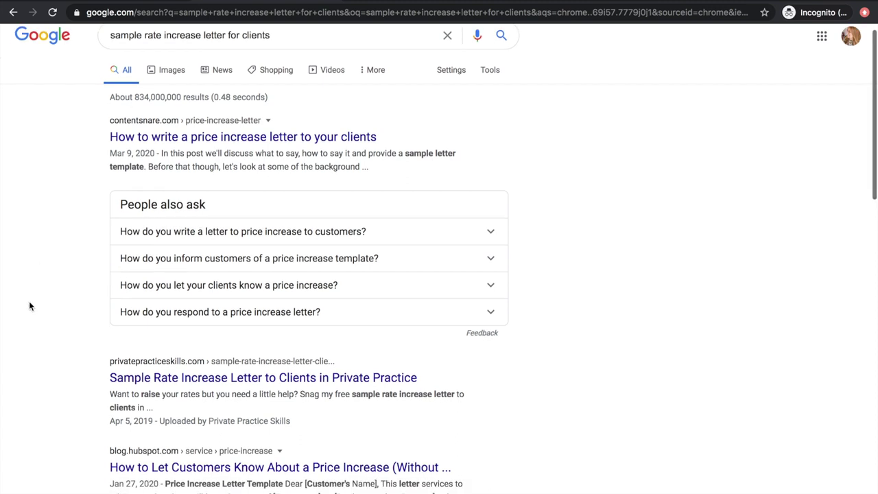
pyautogui.click(166, 377)
pyautogui.scroll(-15, 26, 353)
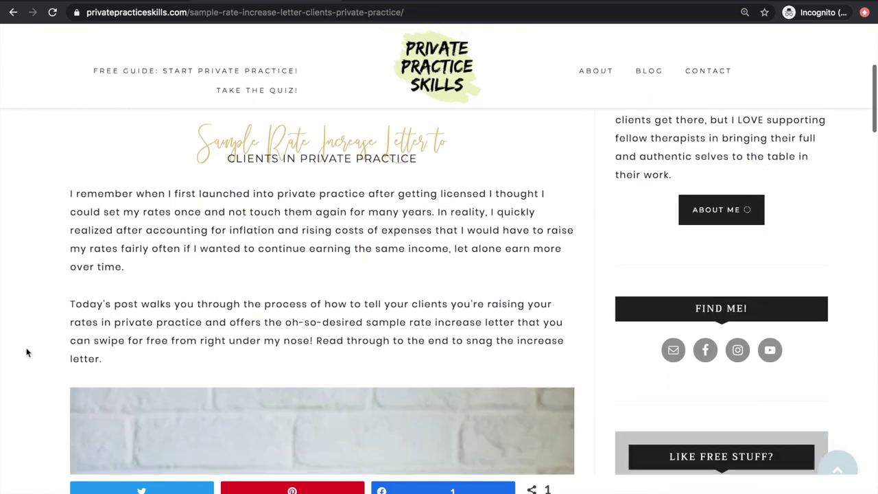
pyautogui.scroll(-12, 26, 353)
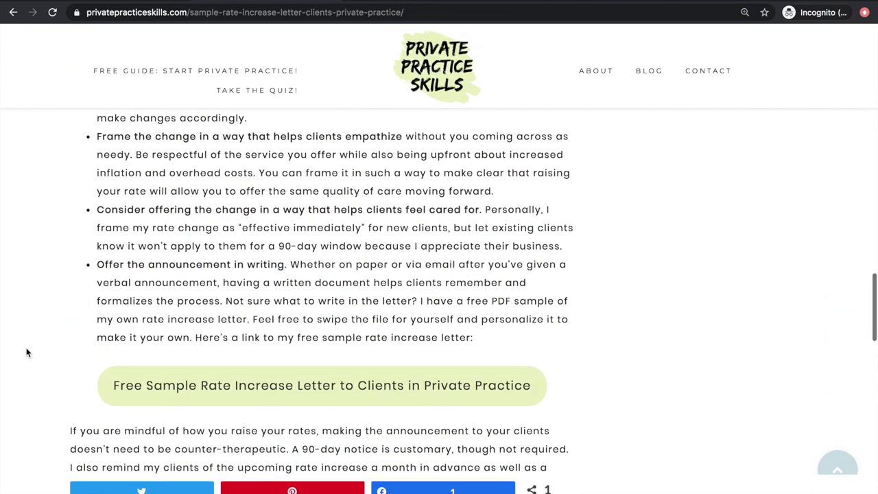